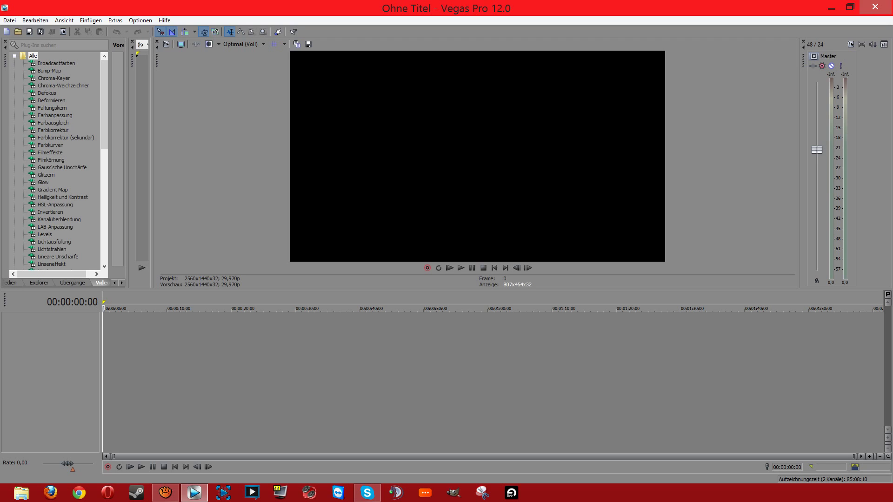
Bring Vegas Pro back up from the desktop and apply the last 1920x1080, 30,000 fps template to the project's video properties.
click(875, 7)
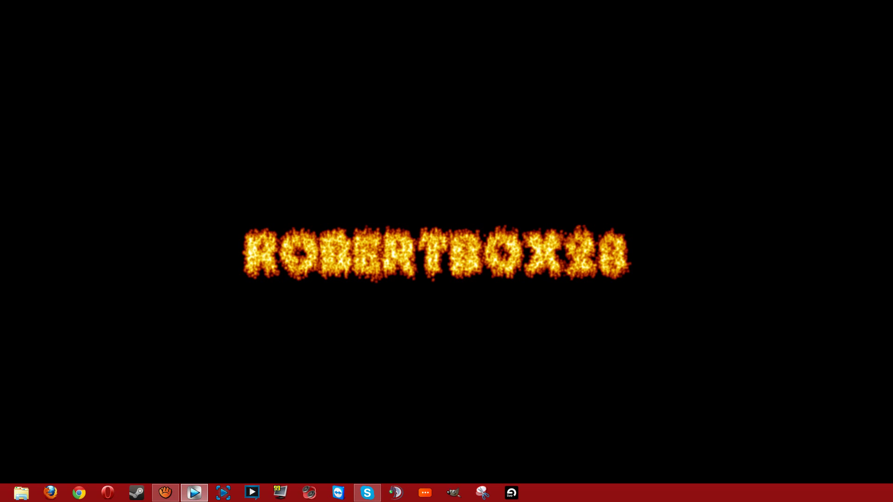
click(195, 493)
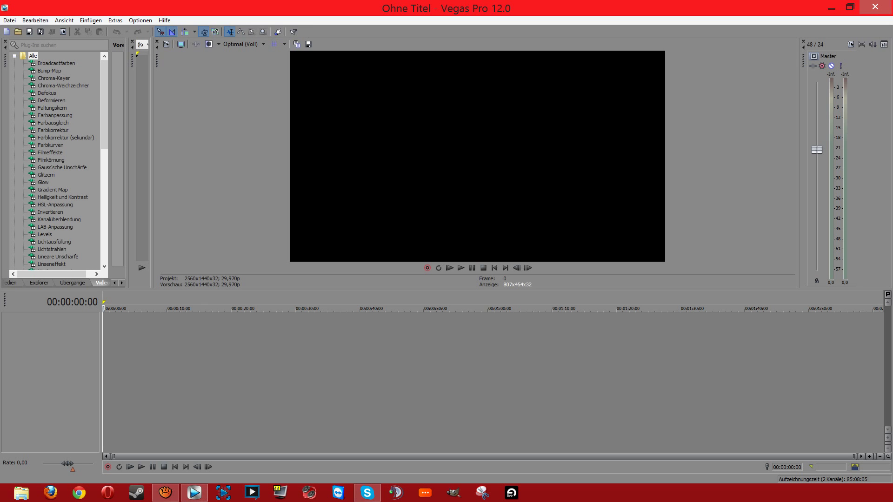
click(166, 45)
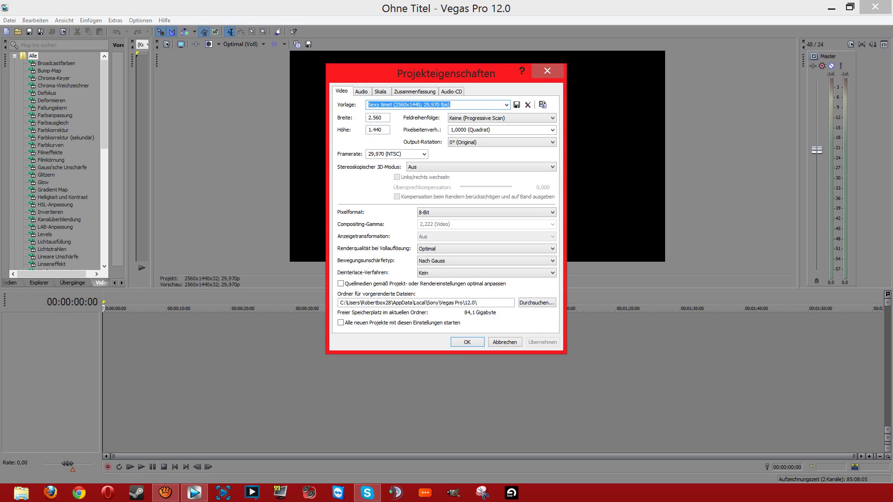
click(506, 104)
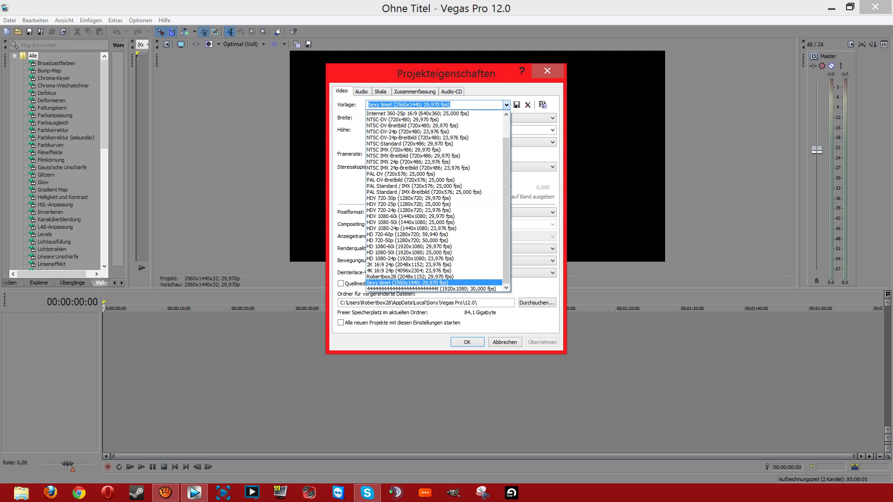
scroll(418, 150, up, 2)
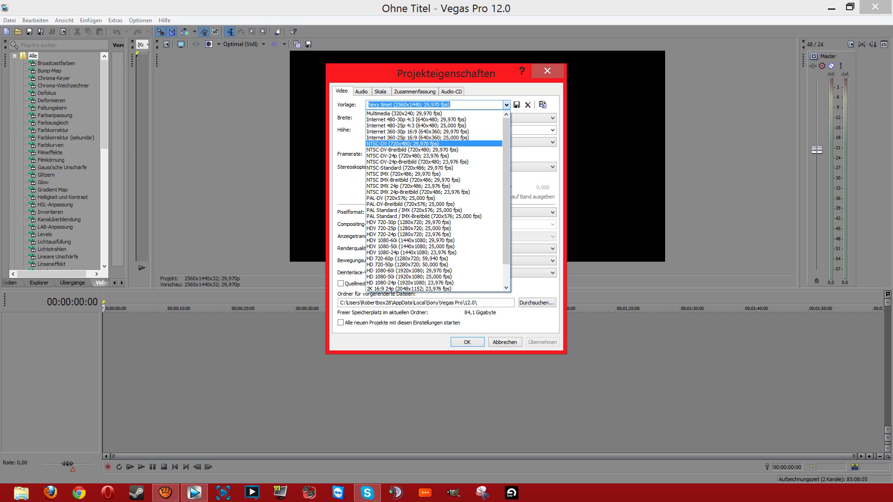
scroll(435, 200, down, 2)
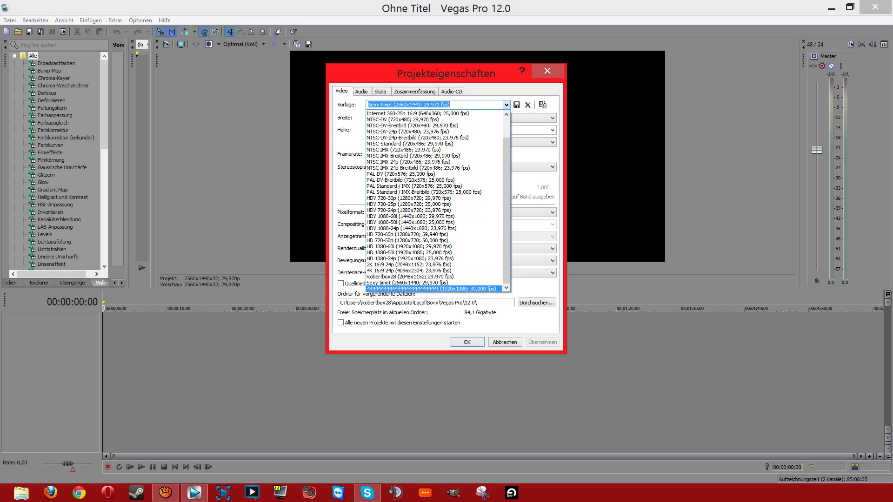
click(434, 288)
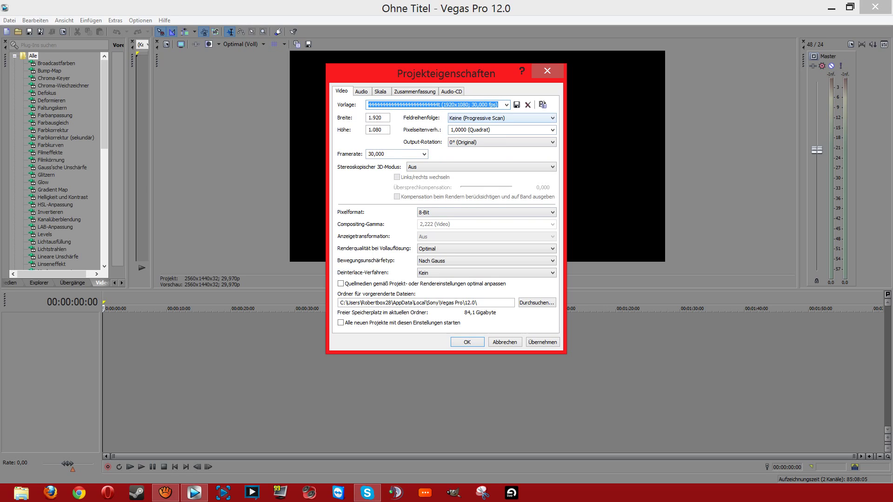
click(542, 342)
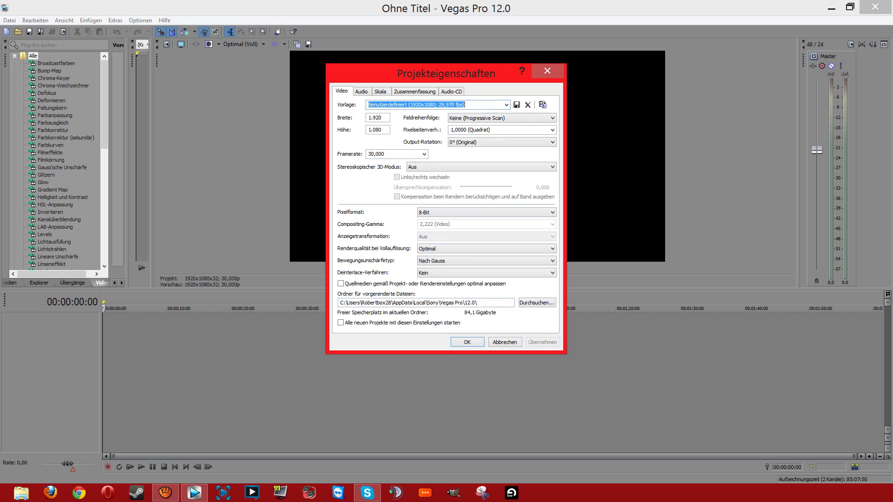
key(Return)
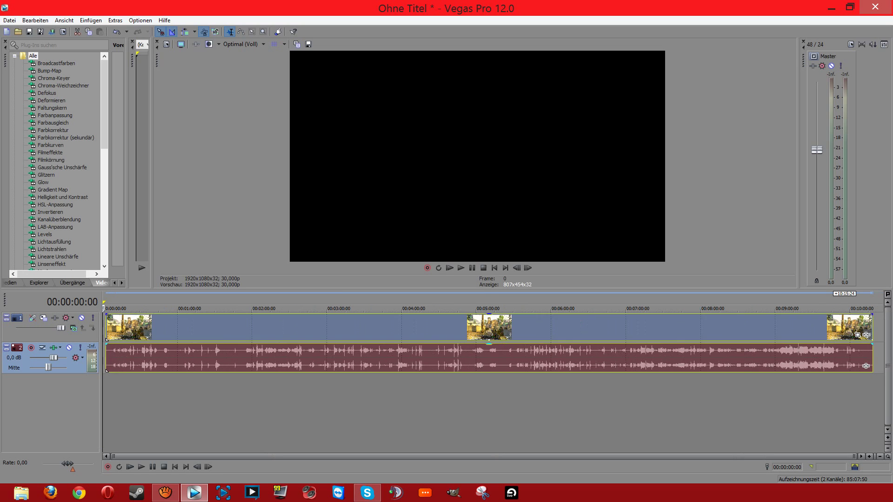
Place the gameplay clip on its own new video and audio tracks, starting at the beginning of the timeline.
drag(489, 328, 486, 389)
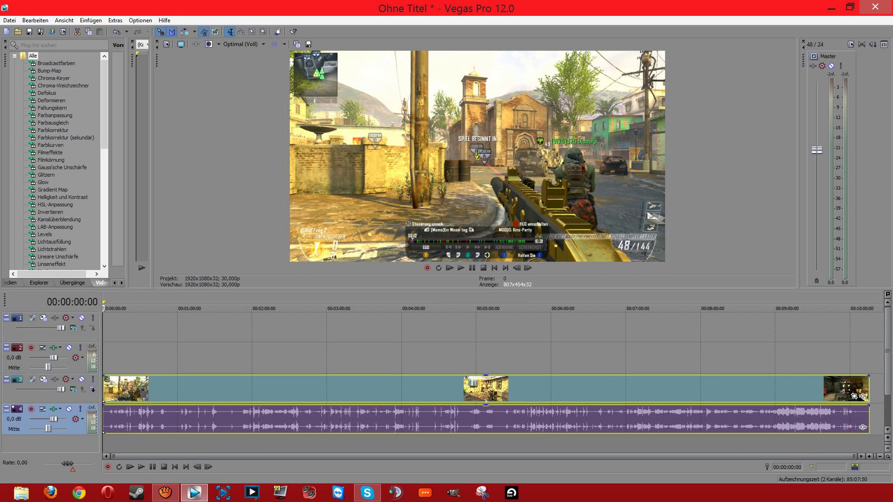
right_click(193, 390)
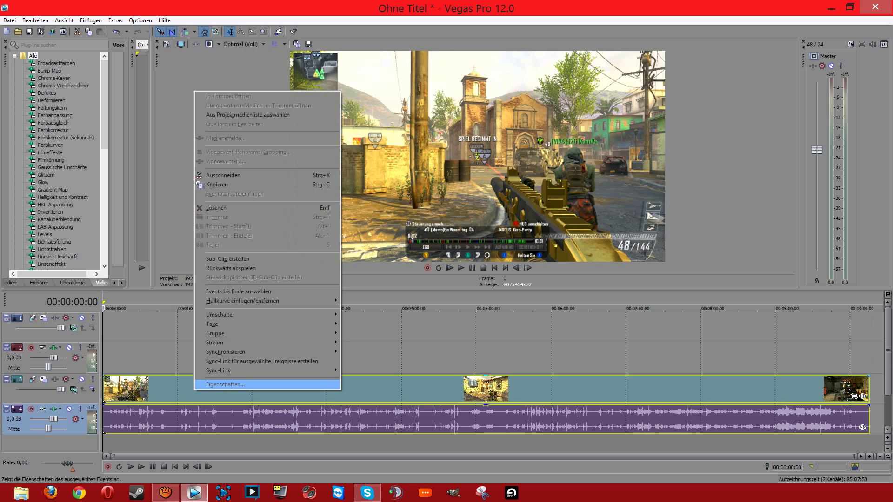
click(159, 327)
Deselect the clip and select the timeline range from 00:01:52:23 to 00:02:09:17.
mouse_move(159, 390)
mouse_down()
mouse_move(159, 328)
mouse_move(159, 389)
mouse_up()
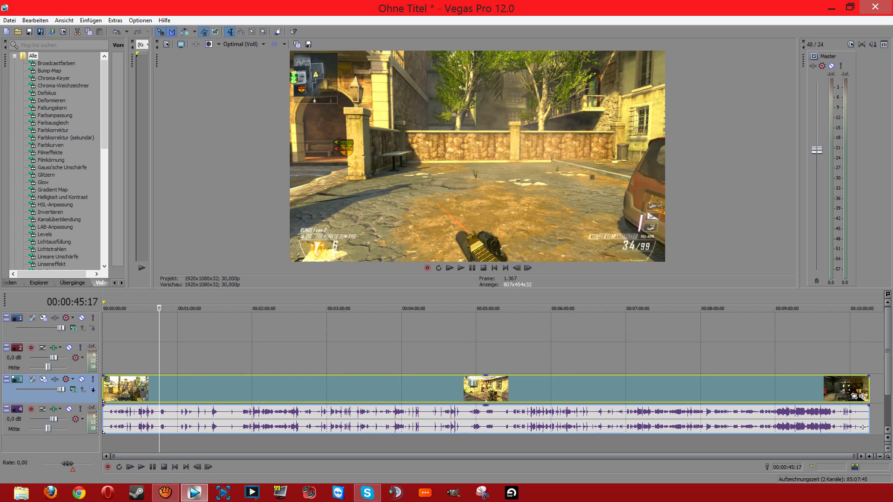
click(212, 358)
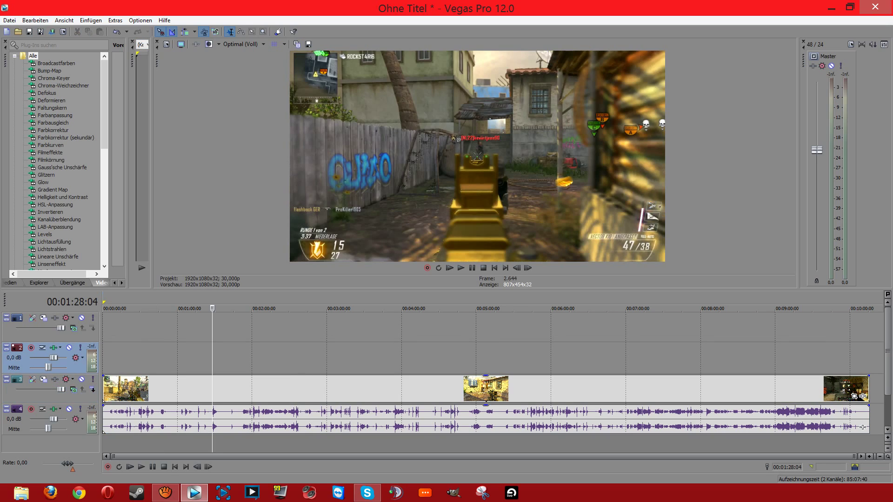
drag(243, 359, 263, 358)
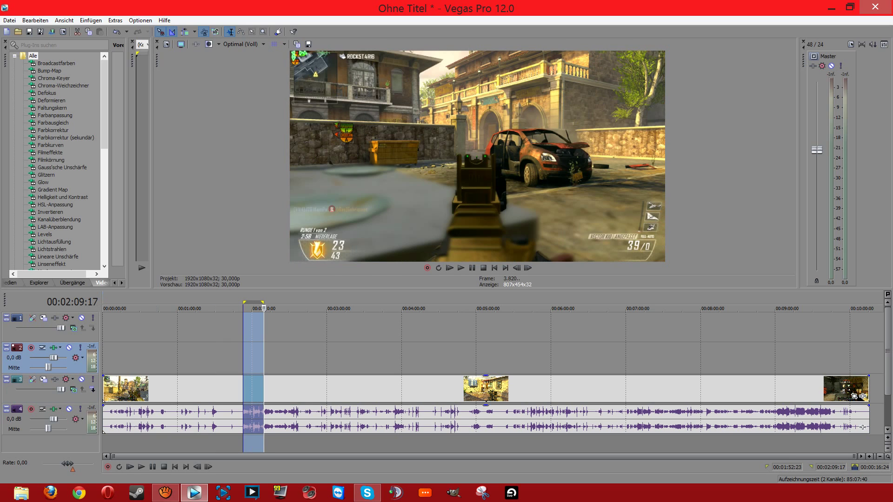
Open the render settings and choose the MainConcept AVC/AAC template "Youtube boby sexy 1080p".
click(9, 20)
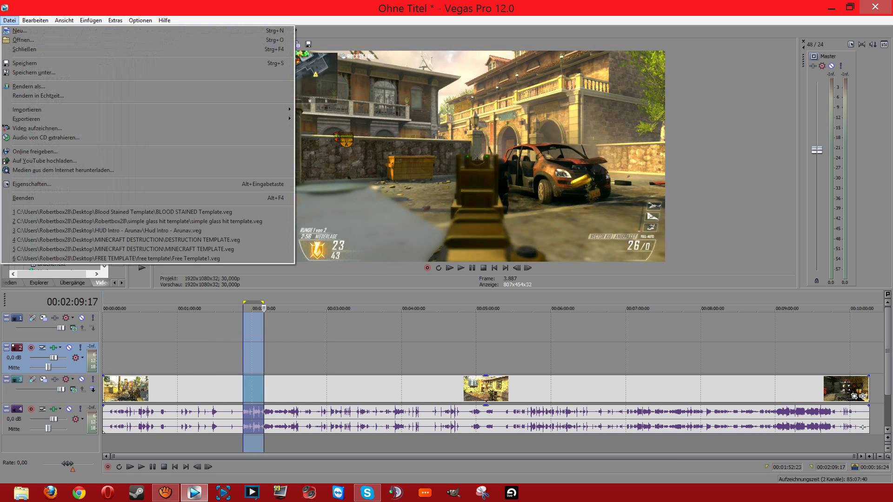
click(29, 86)
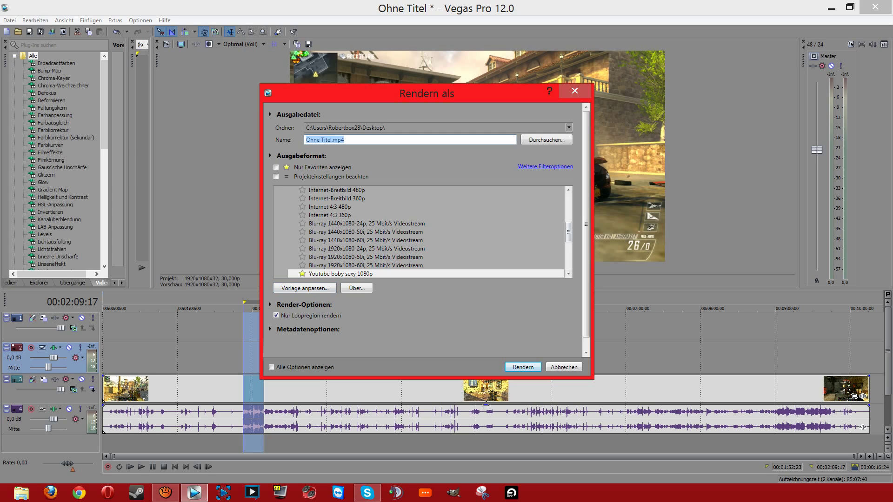
drag(568, 232, 568, 222)
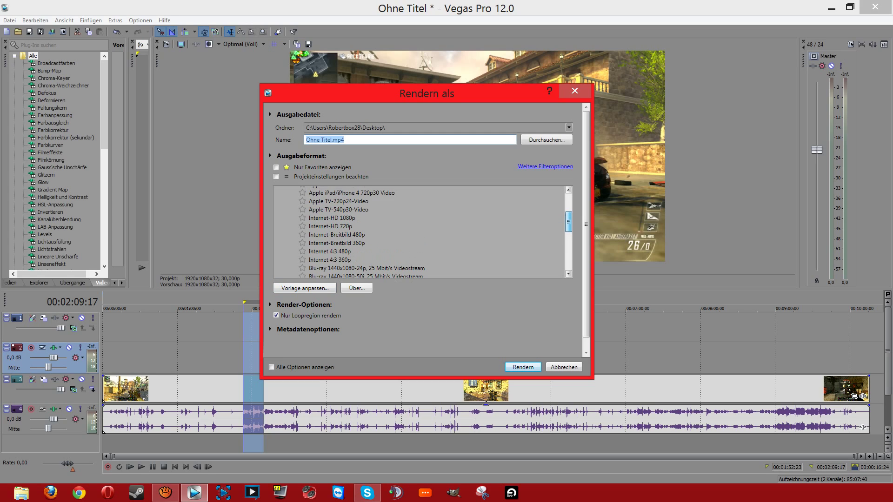
click(331, 217)
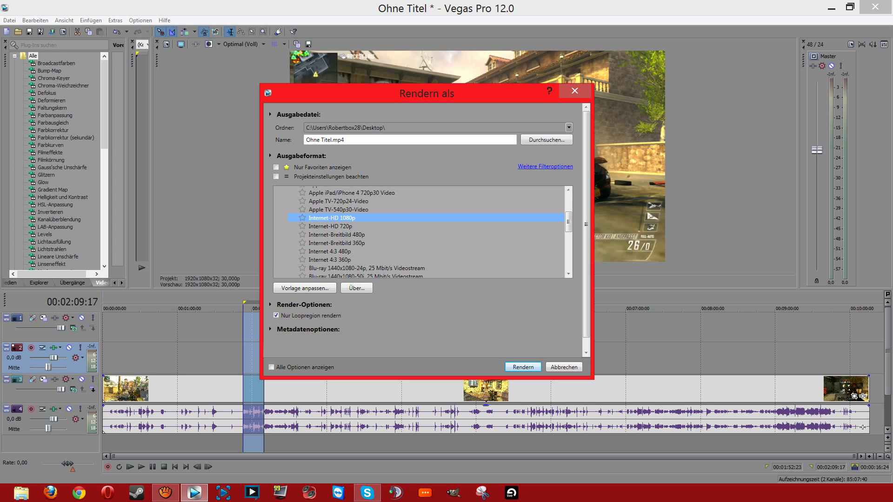
scroll(421, 231, up, 3)
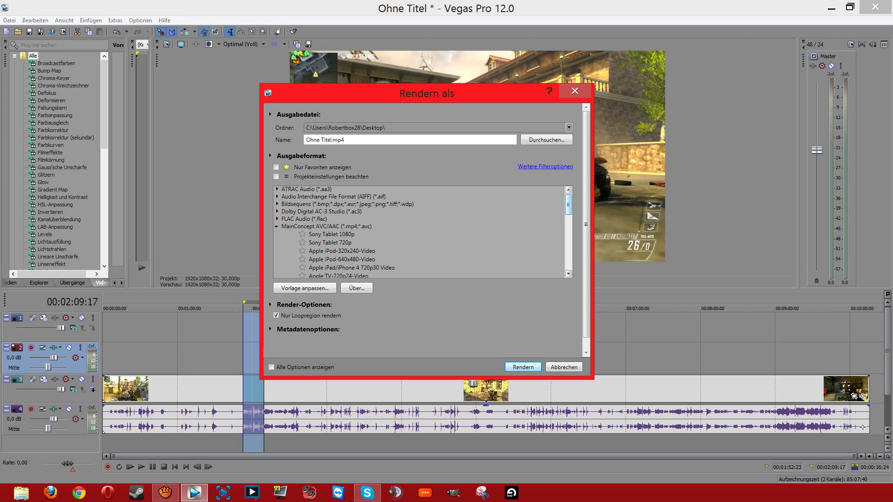
scroll(421, 231, up, 1)
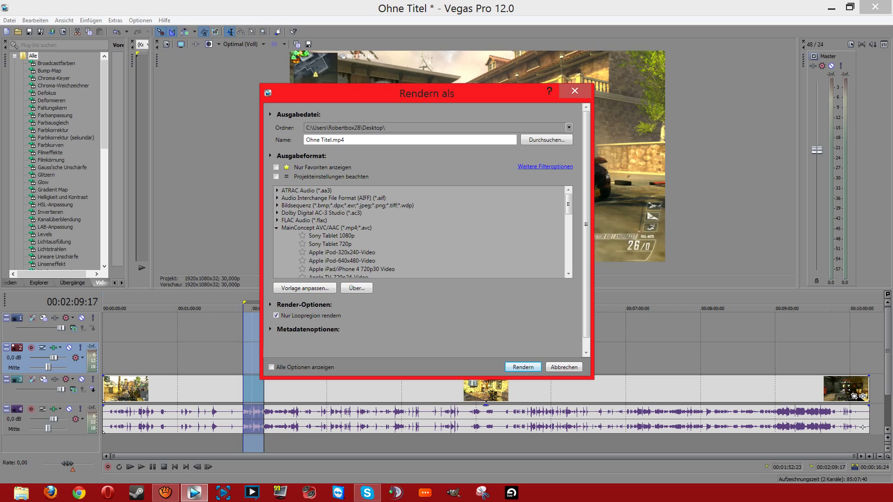
scroll(421, 231, down, 3)
click(421, 227)
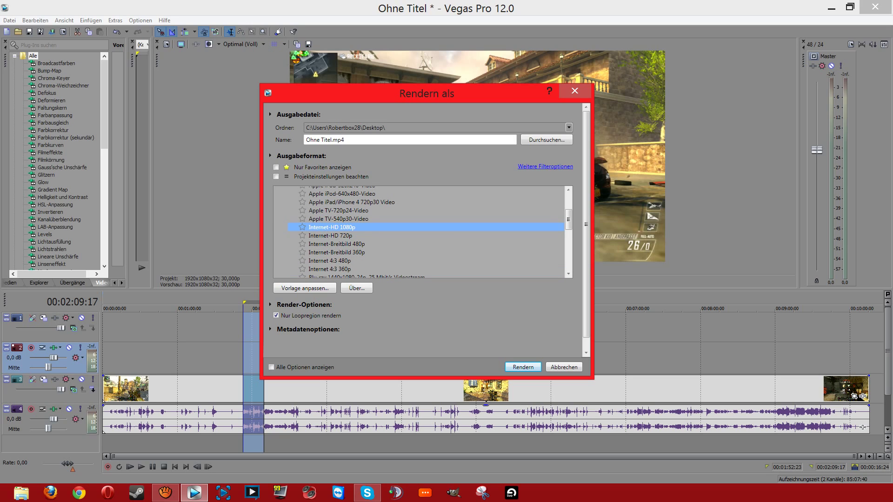
scroll(421, 232, down, 2)
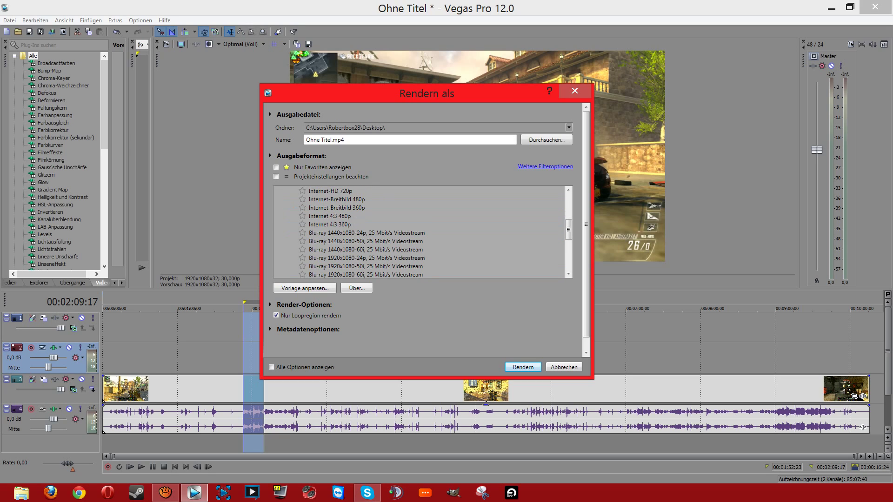
scroll(421, 231, down, 2)
click(341, 238)
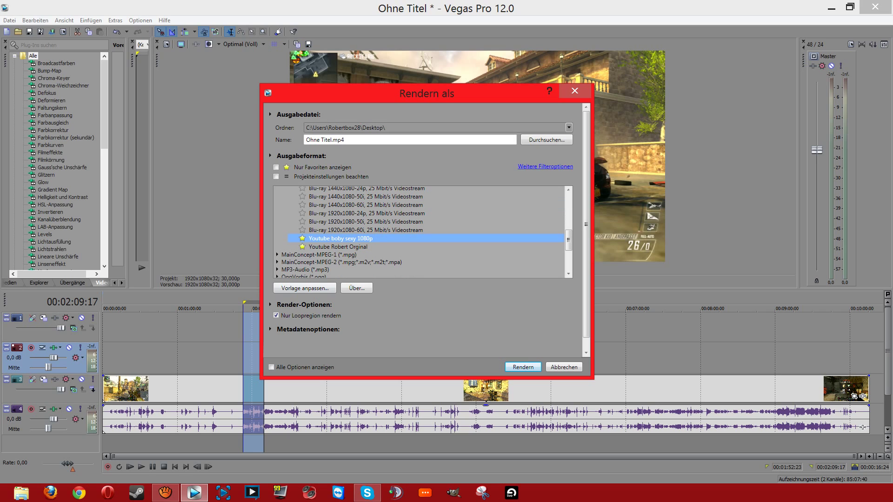
Examine the frame size and profile options in the render template's custom settings, then return to the render settings.
click(305, 288)
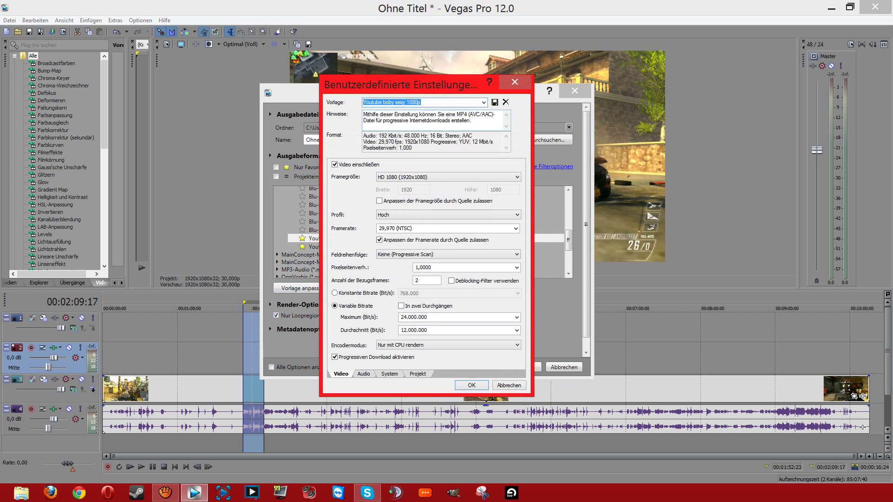
click(447, 176)
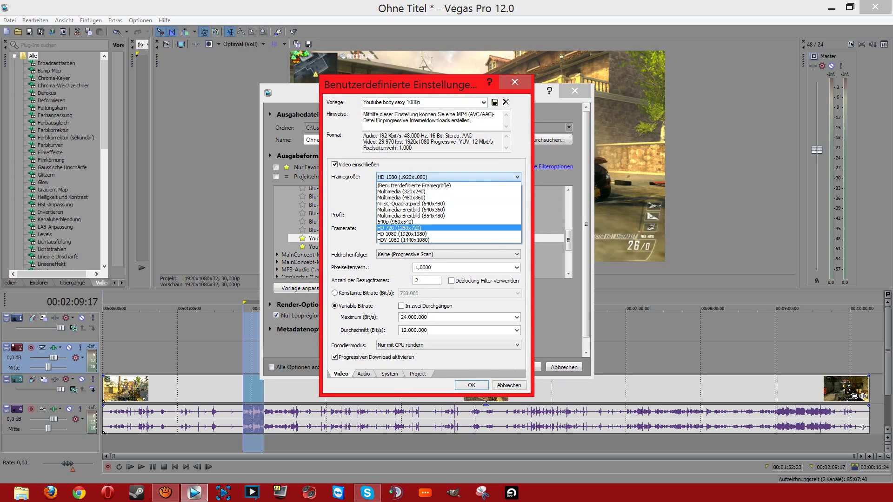
key(Up)
key(Up)
key(Up)
key(Up)
key(Up)
key(Up)
key(Up)
key(Up)
key(Up)
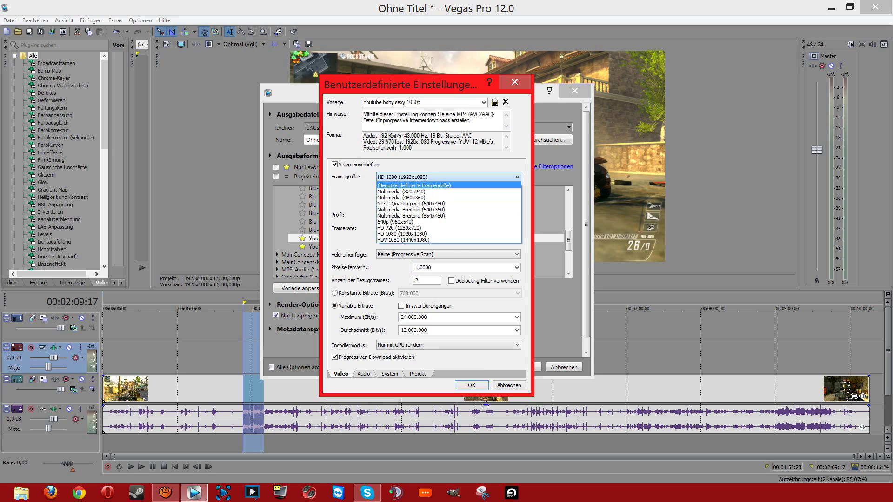
key(Escape)
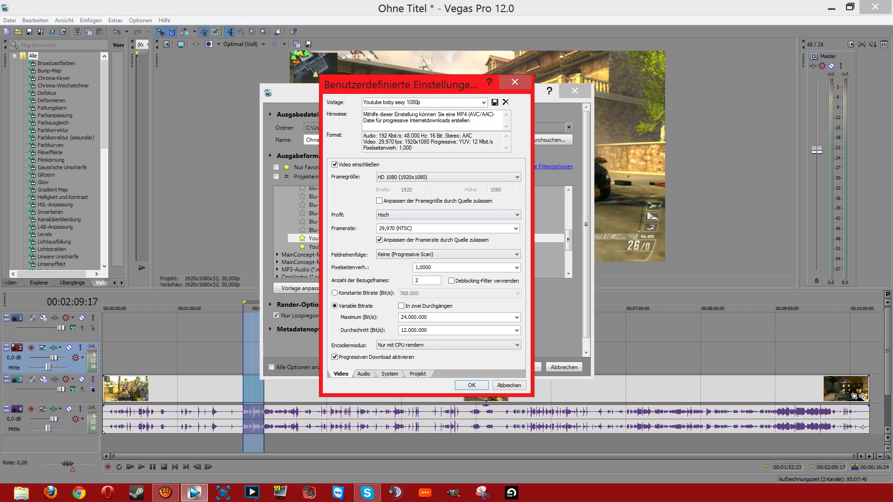
click(448, 214)
click(447, 215)
key(Return)
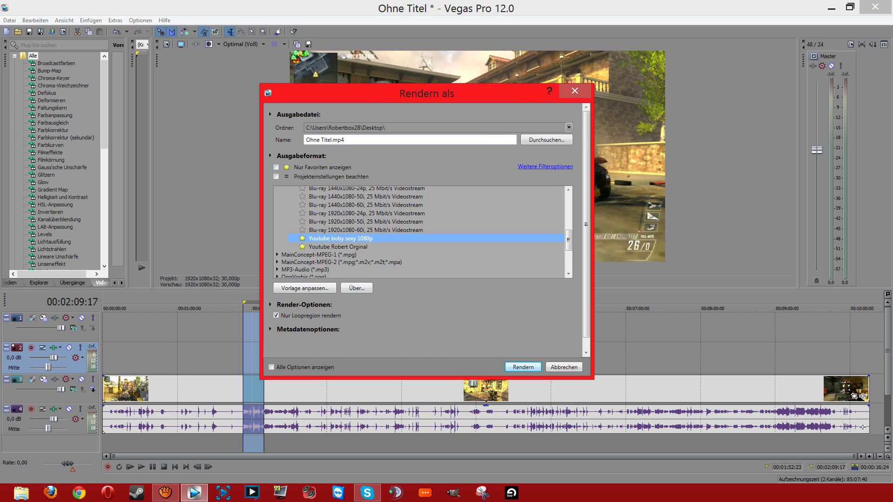
Render the selected range to Ohne Titel.mp4 and check the file properties of the COD Black ops 2 source video.
key(Return)
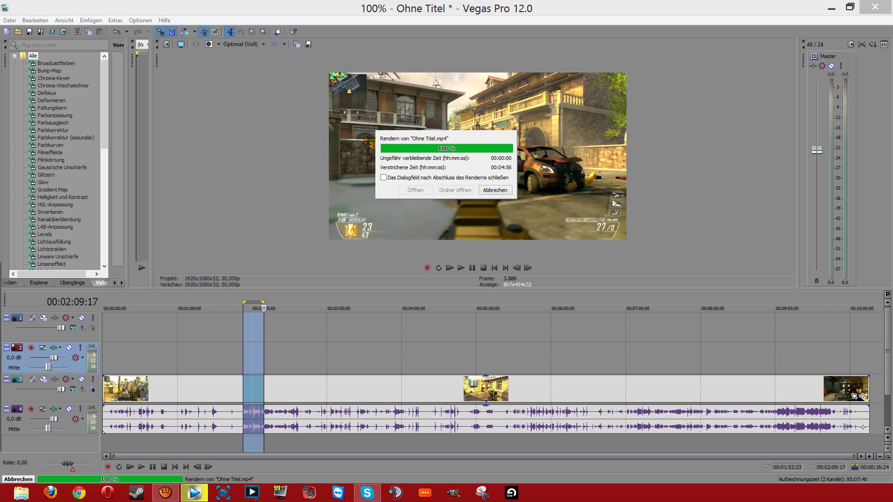
key(alt+Return)
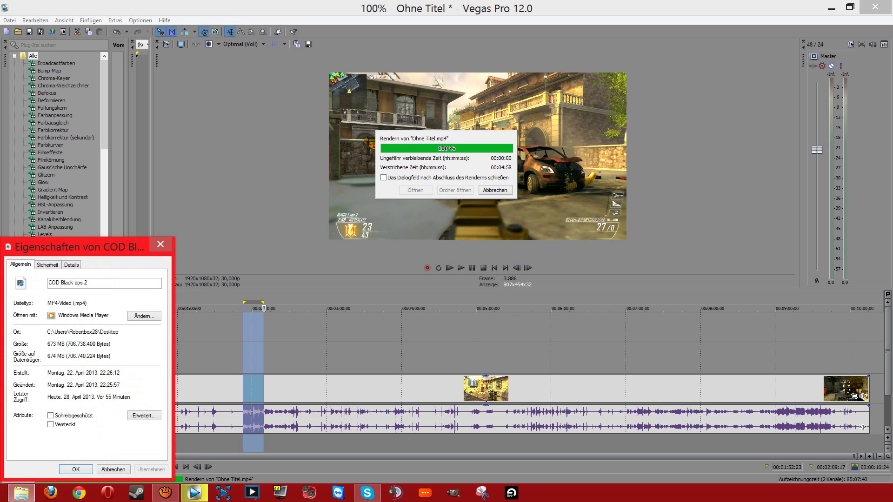
key(Escape)
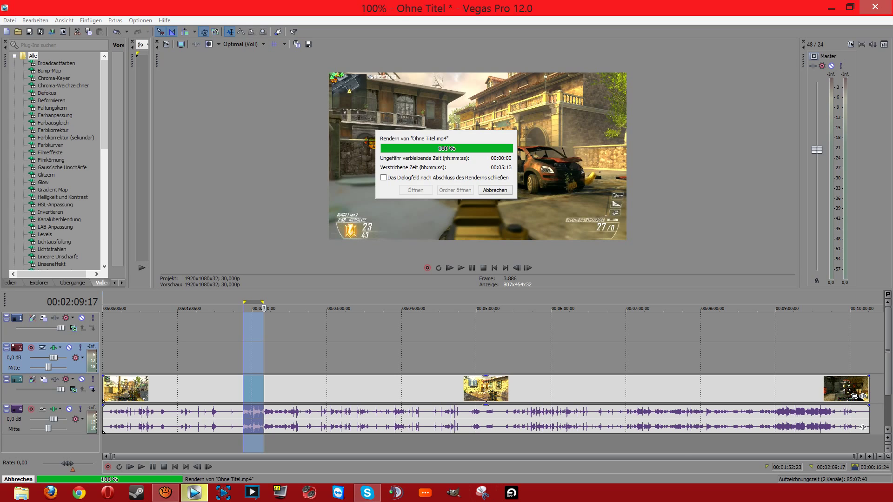
Close the render progress dialog once rendering of Ohne Titel.mp4 has completed.
right_click(563, 492)
click(596, 458)
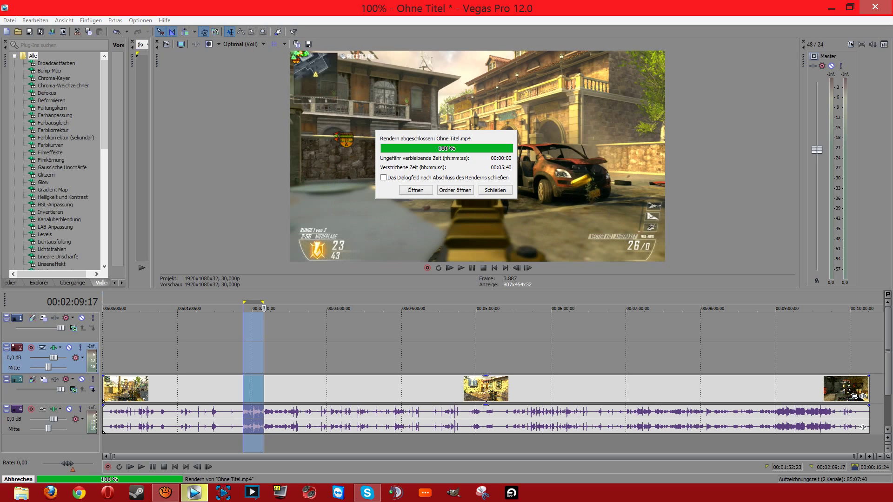
click(494, 190)
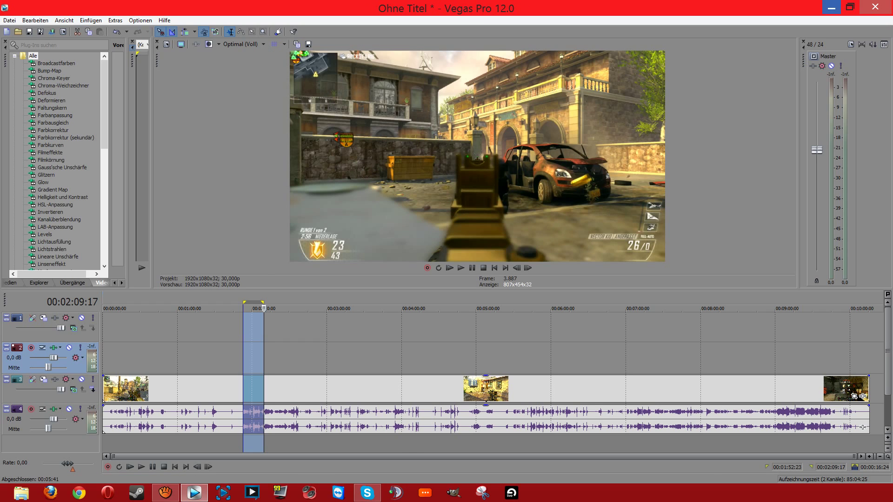
Minimise the editor and place the rendered Ohne Titel video in an empty area of the desktop.
click(831, 7)
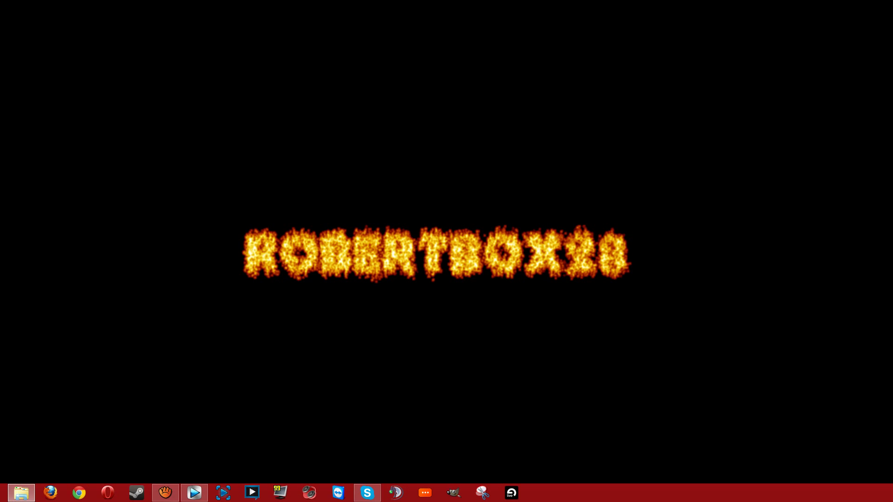
drag(100, 197, 140, 163)
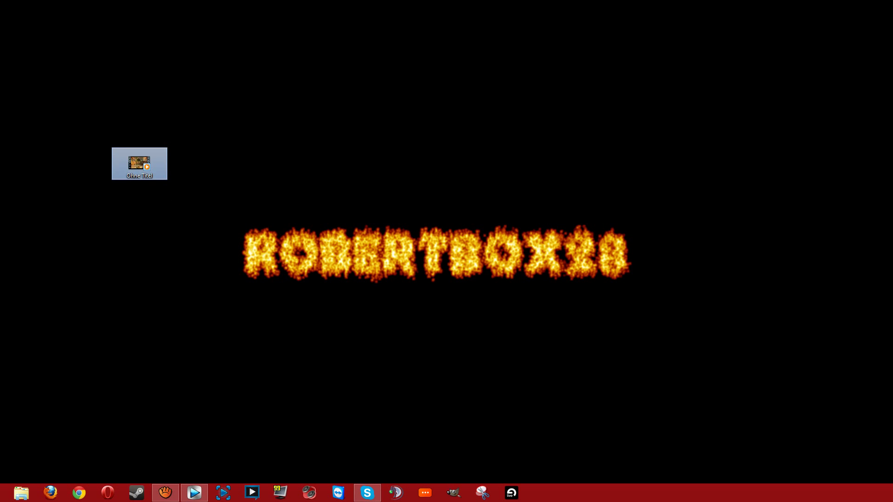
Play back the rendered Ohne Titel video, pausing at intervals to inspect the picture quality, and close the player.
key(Return)
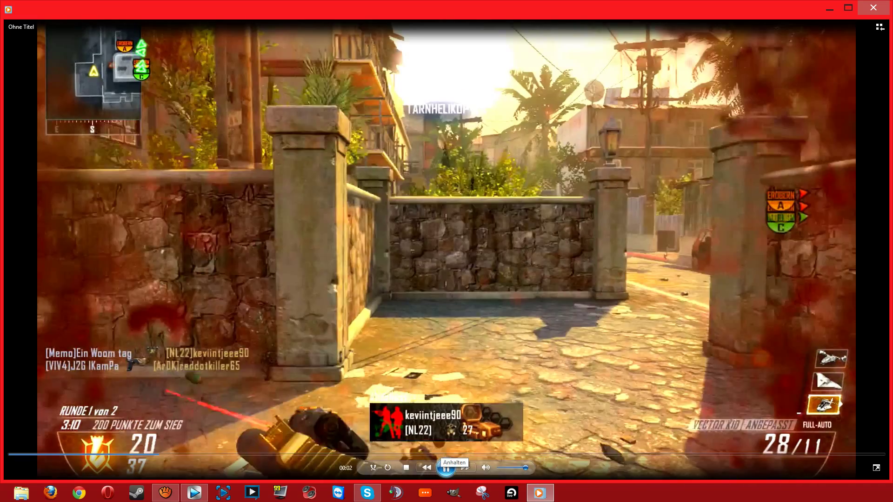
click(445, 468)
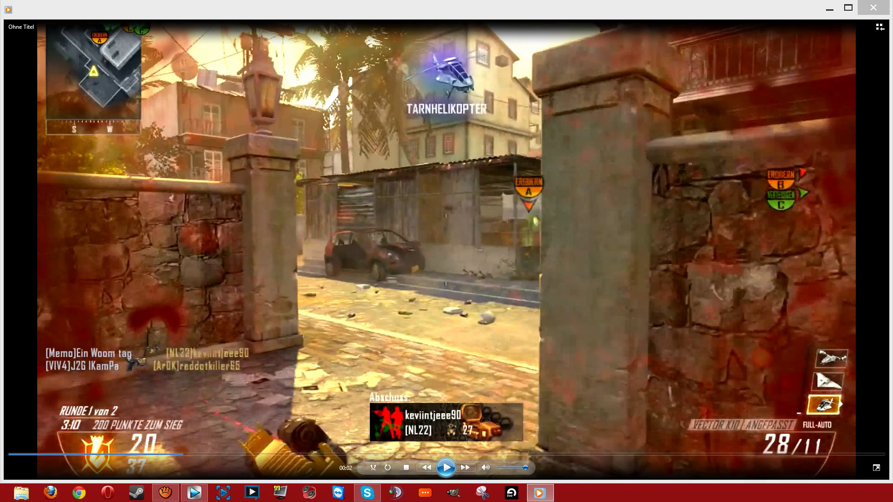
key(space)
key(space)
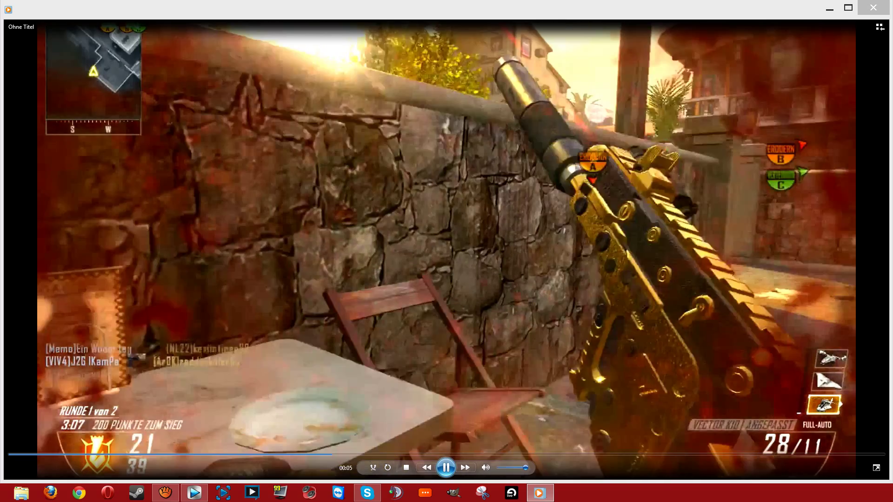
key(space)
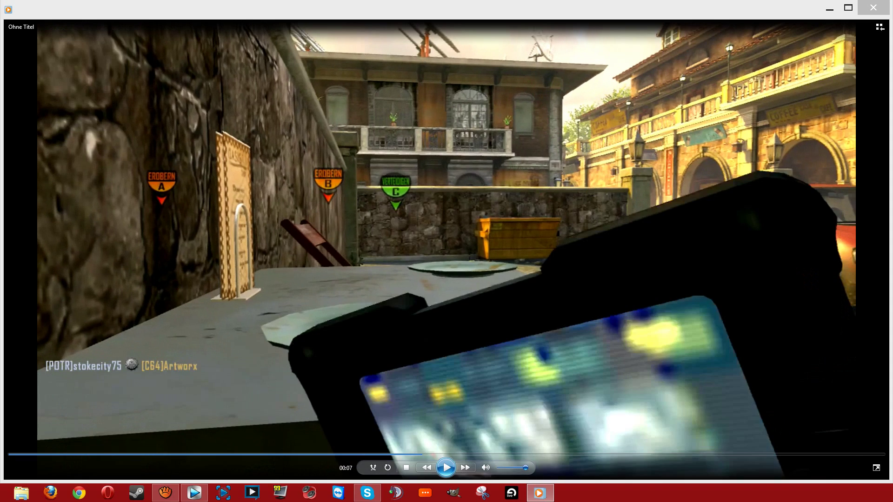
key(space)
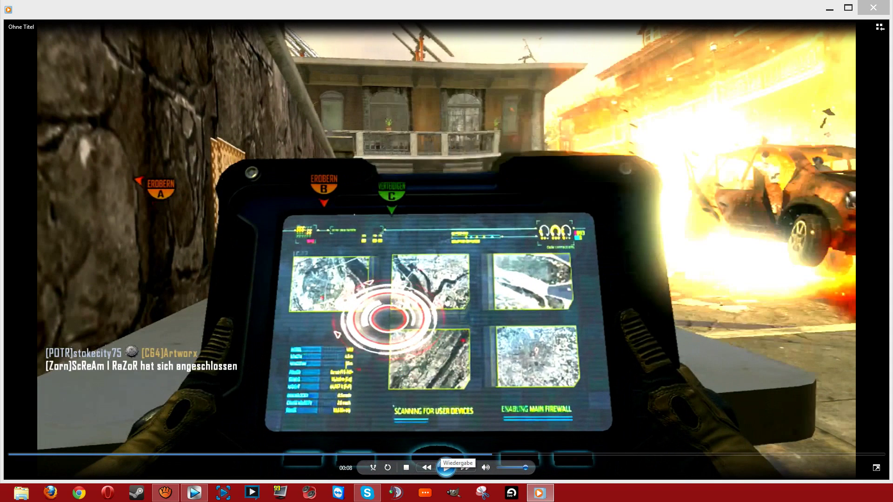
click(446, 467)
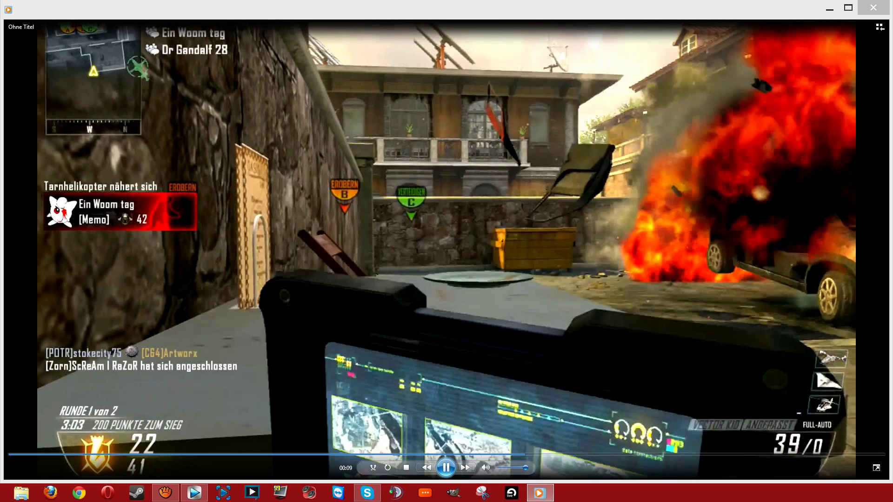
key(space)
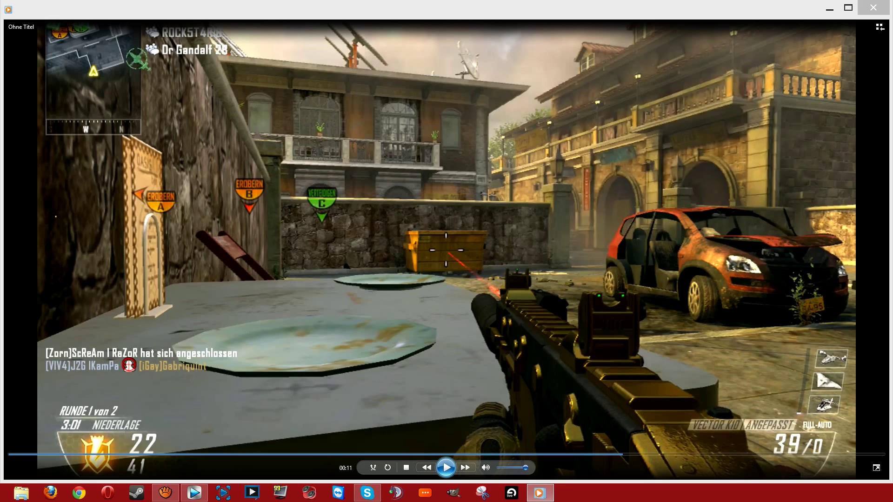
click(445, 468)
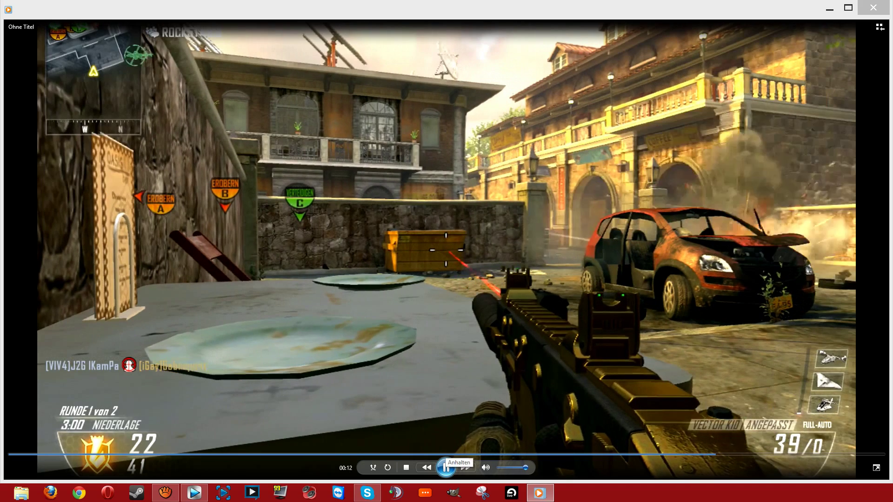
click(446, 467)
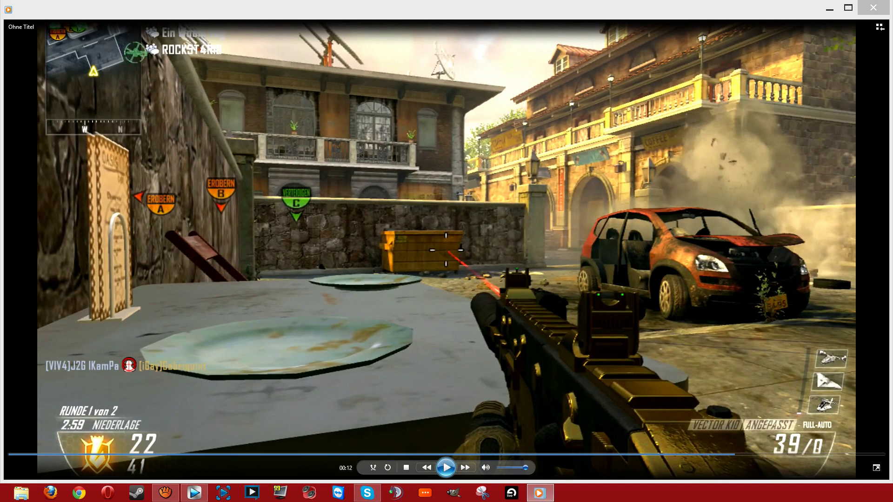
click(445, 468)
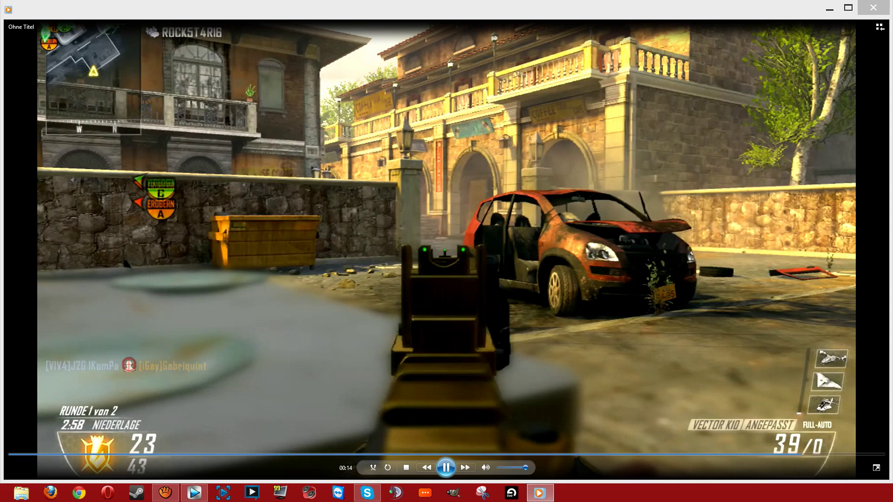
click(445, 467)
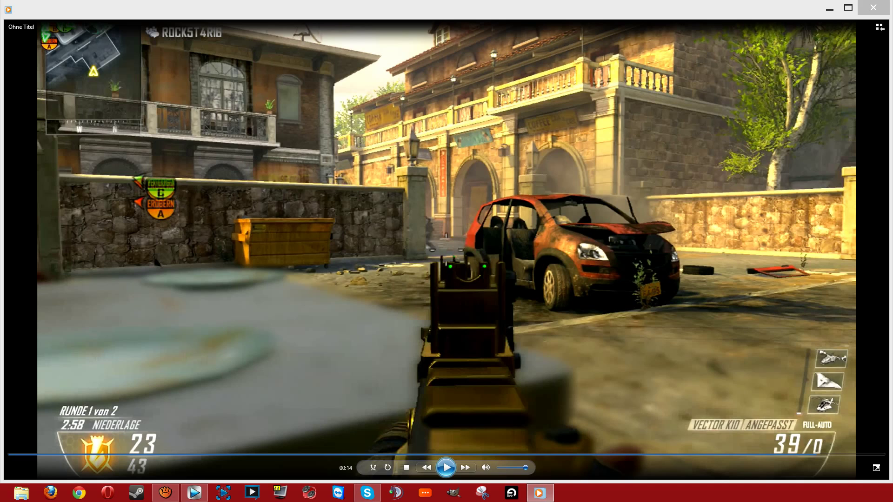
click(873, 7)
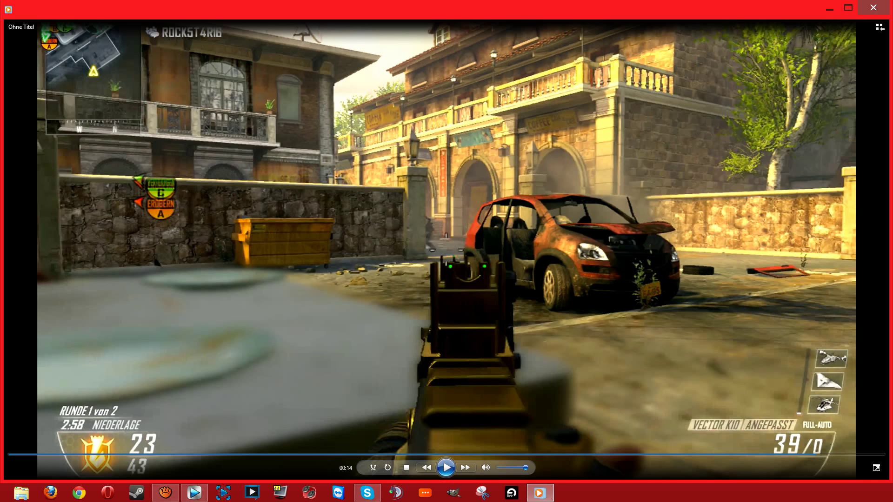
Review the rendered Ohne Titel video's size, video and audio details in its file properties, and move the file off the visible desktop.
right_click(125, 158)
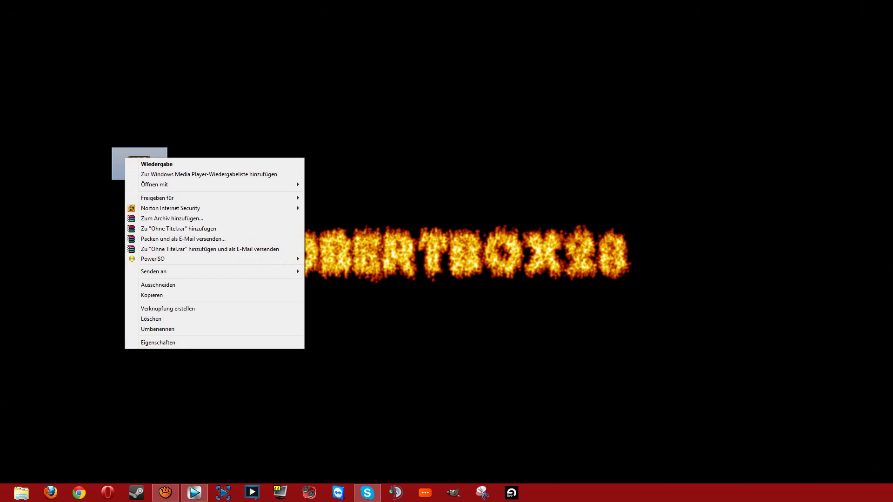
key(Escape)
right_click(150, 180)
right_click(146, 170)
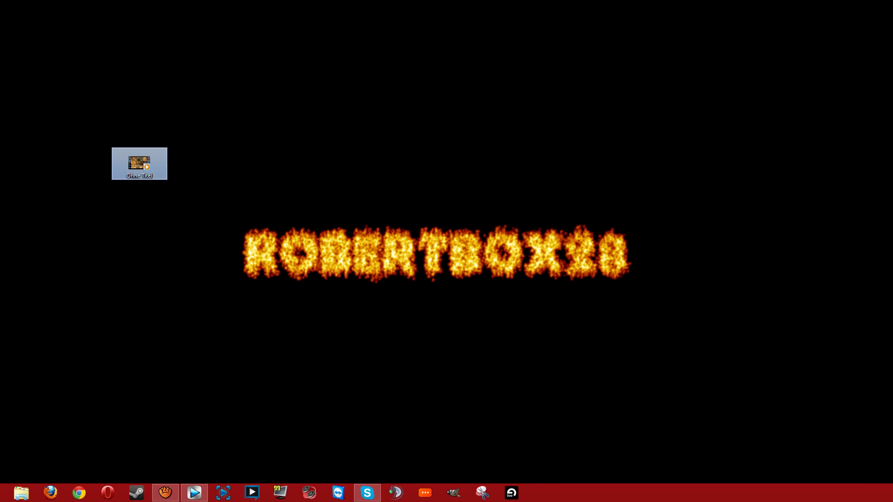
click(180, 355)
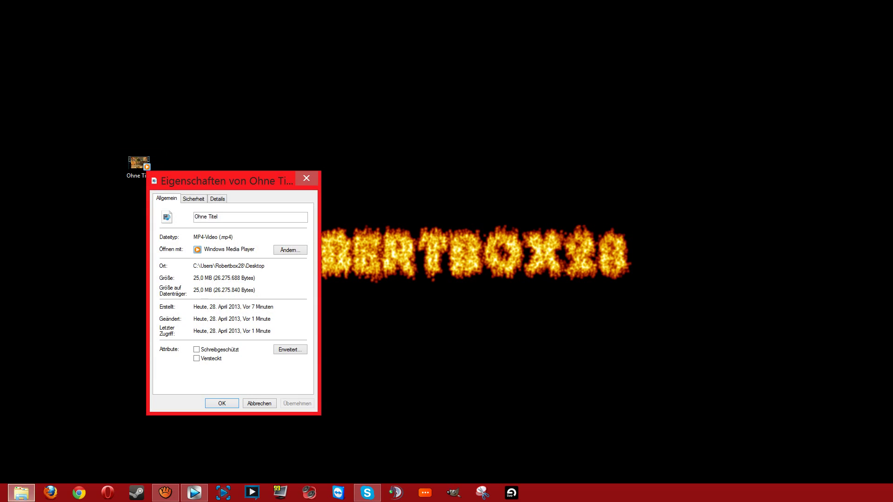
key(ctrl+Tab)
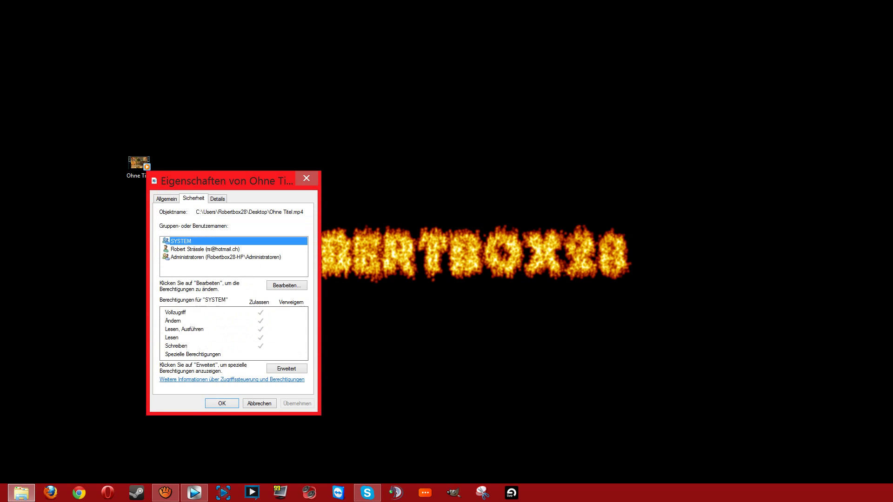
key(ctrl+Tab)
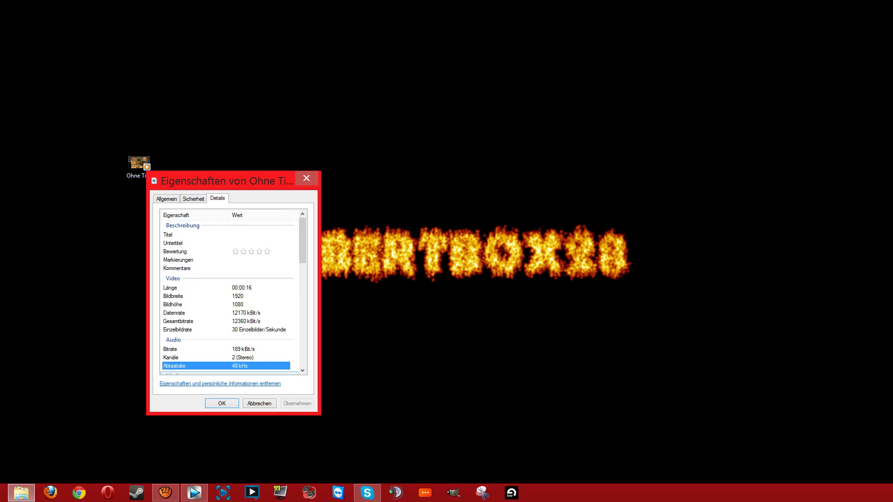
scroll(230, 293, down, 10)
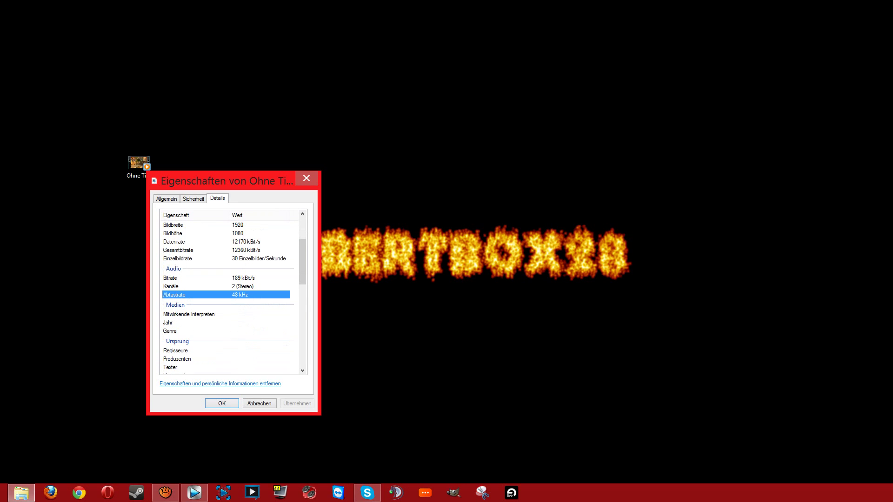
key(Escape)
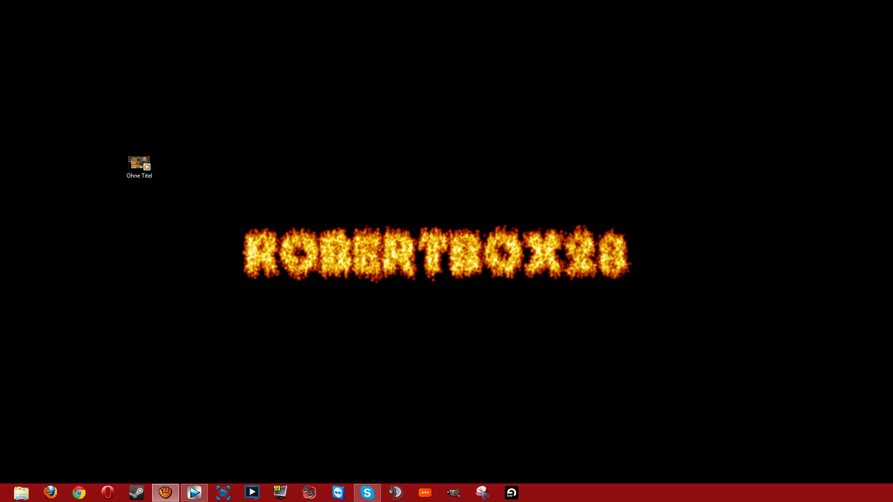
drag(139, 165, 0, 251)
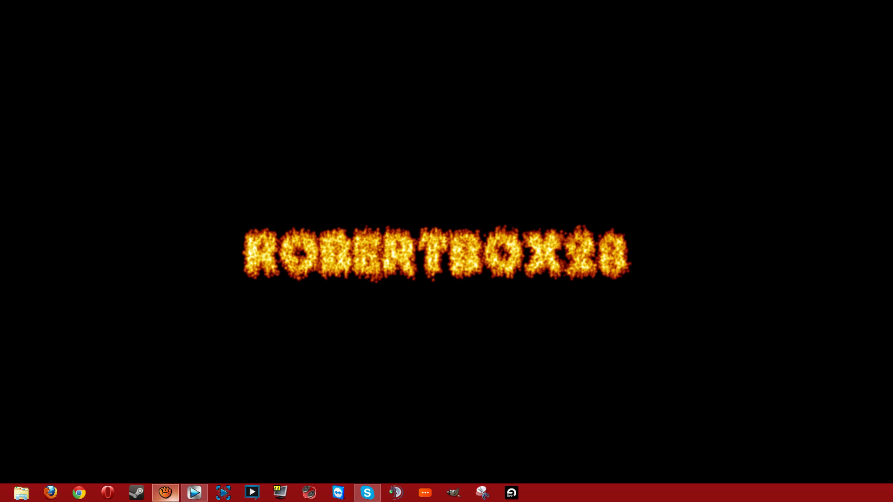
Switch back to Vegas Pro, open the Youtube boby sexy 1080p render template's custom settings and view the frame size options.
click(194, 493)
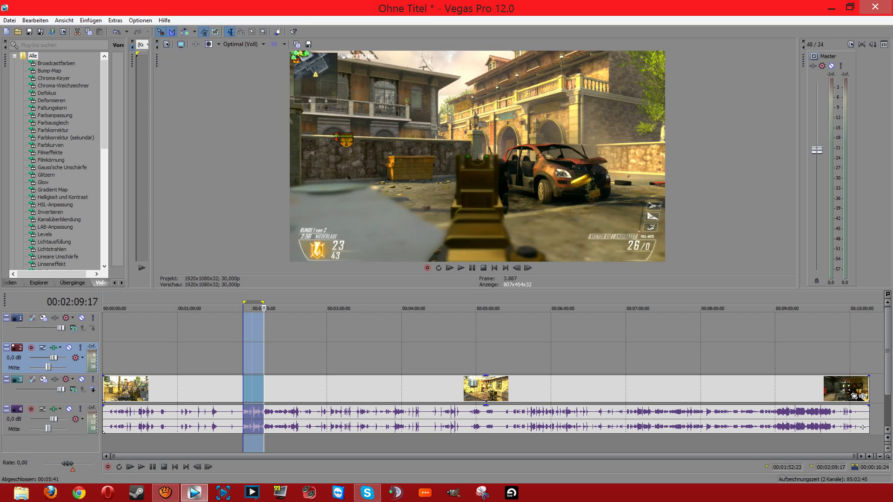
click(9, 20)
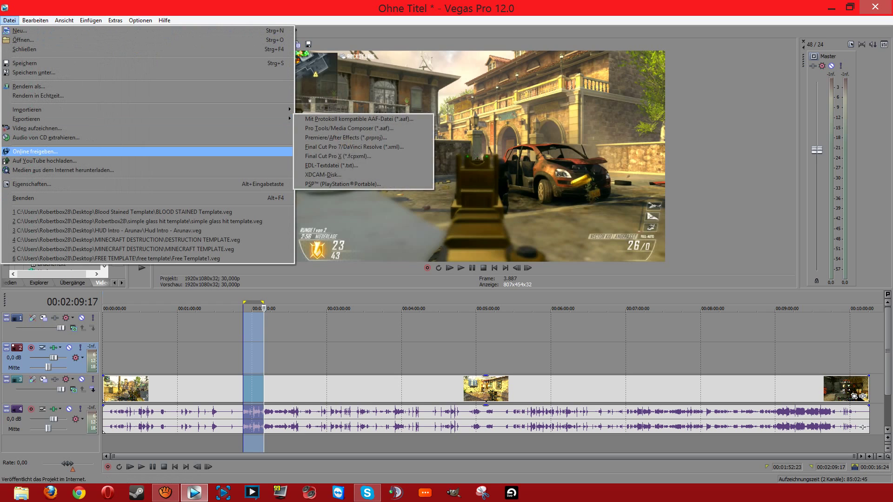
click(28, 86)
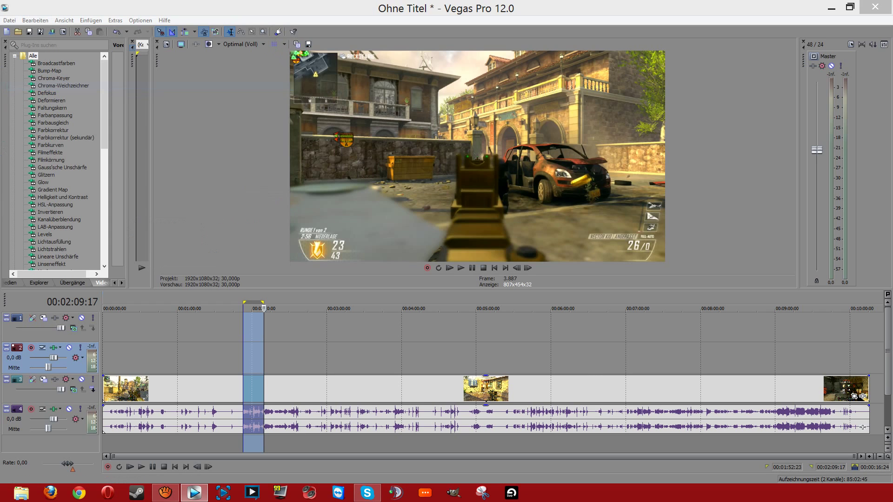
scroll(425, 228, down, 1)
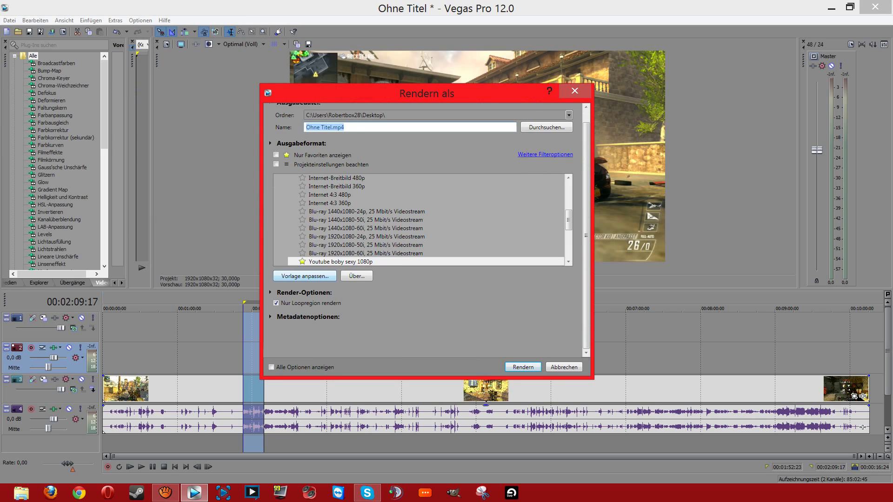
click(305, 275)
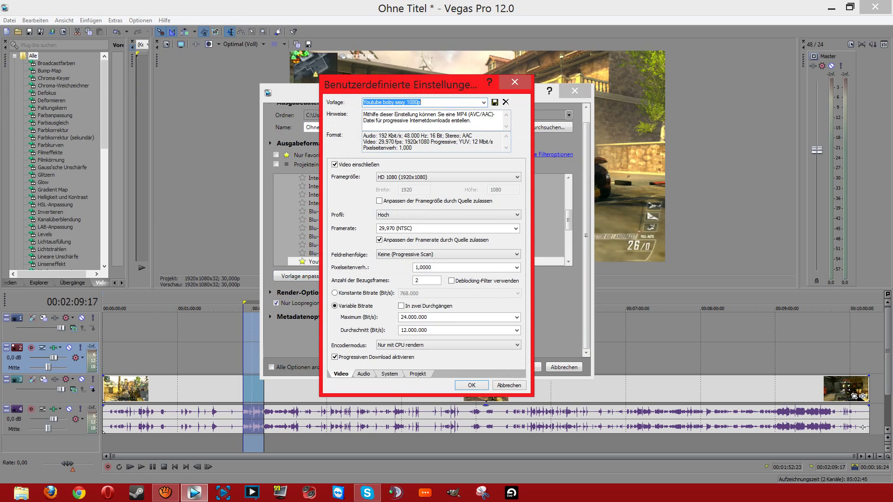
click(448, 176)
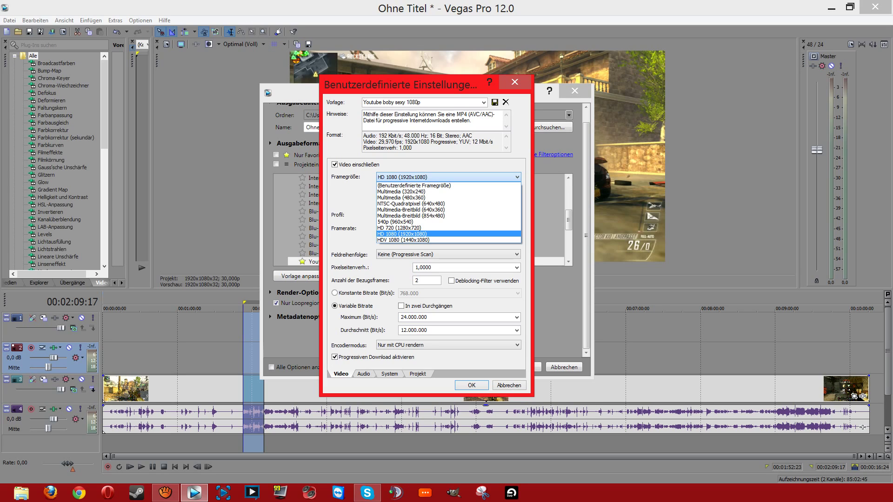
click(447, 177)
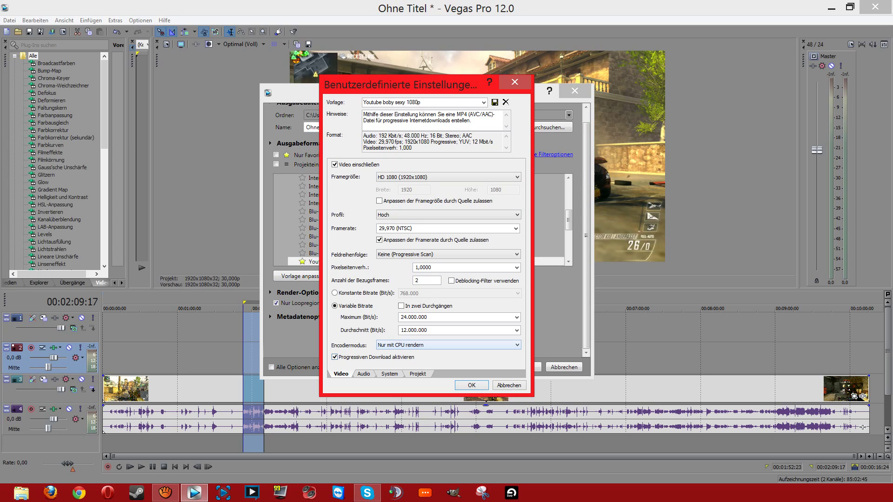
Set the render template's encoder mode to Mit OpenCL rendern, falls vorhanden.
click(448, 344)
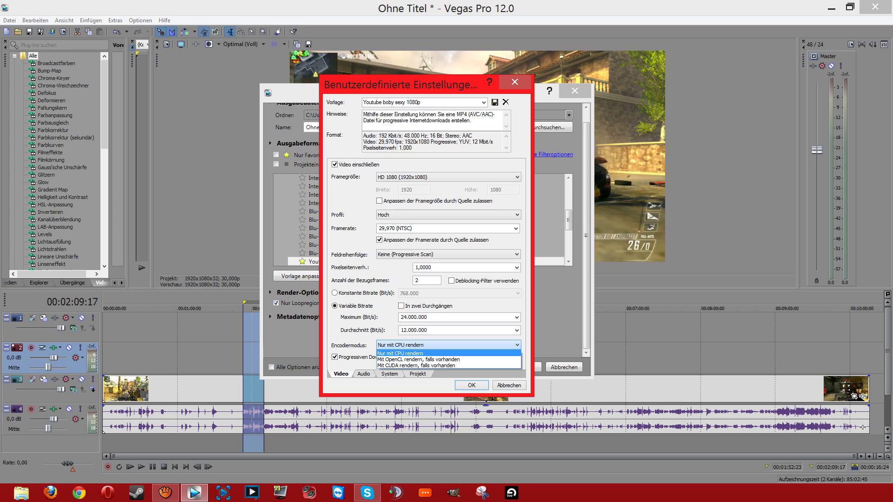
click(418, 360)
click(448, 345)
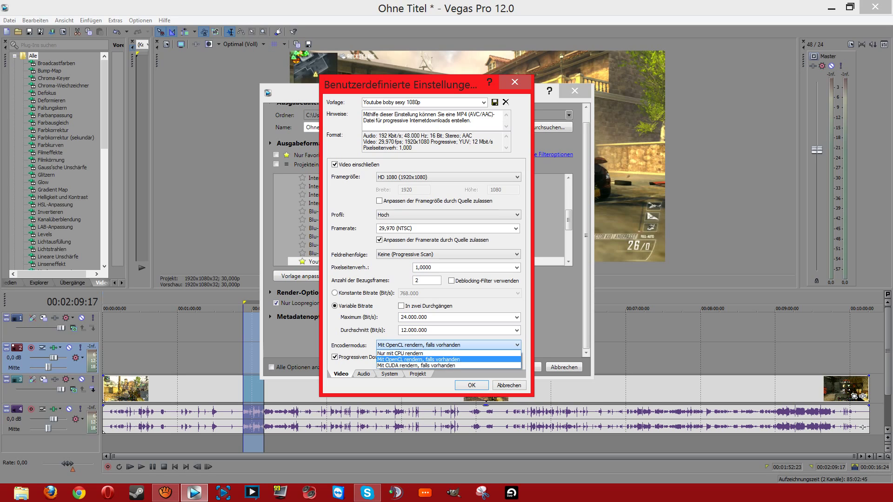
key(Down)
key(Return)
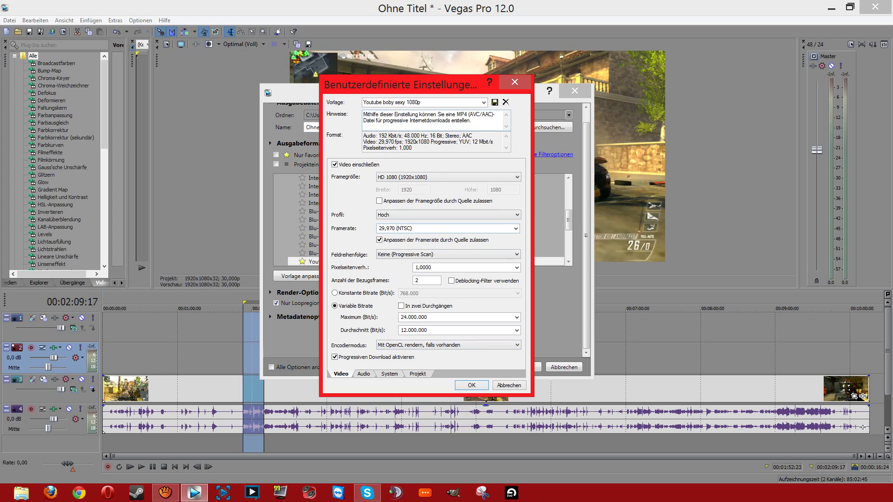
Reload the Youtube boby sexy 1080p template to discard the encoder change, and leave the render settings without rendering.
click(483, 102)
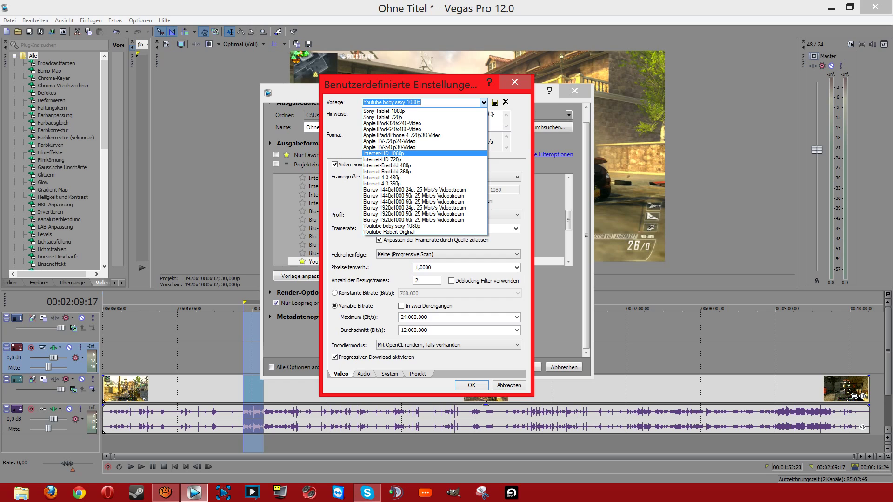
key(Escape)
click(484, 102)
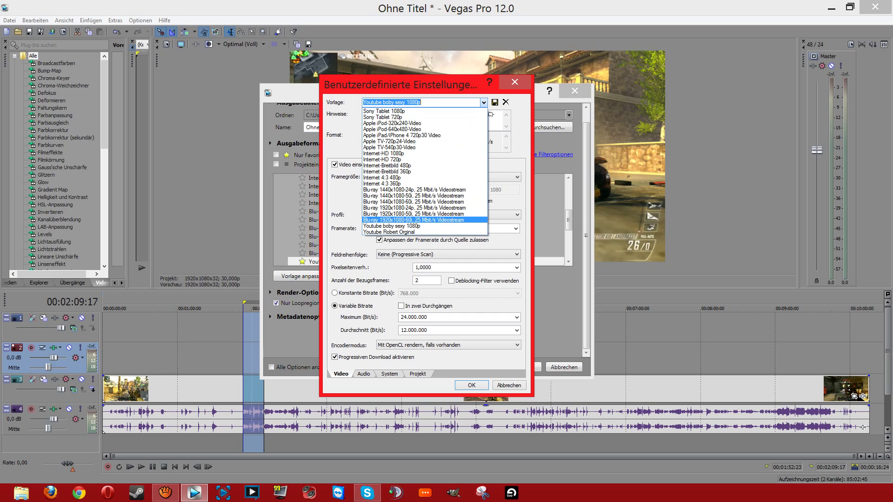
key(Return)
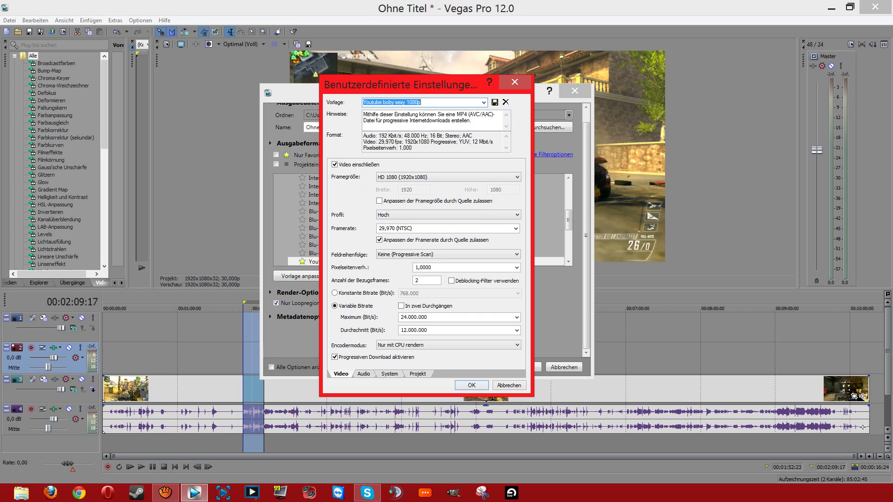
key(Return)
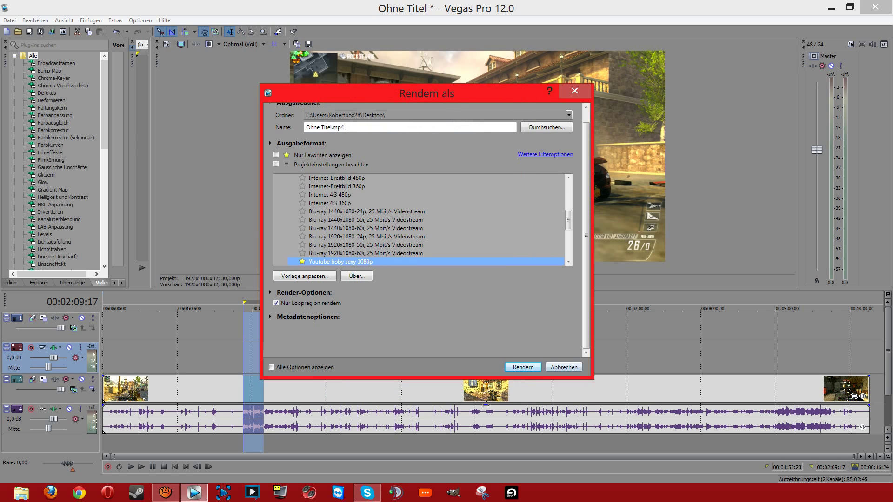
key(Escape)
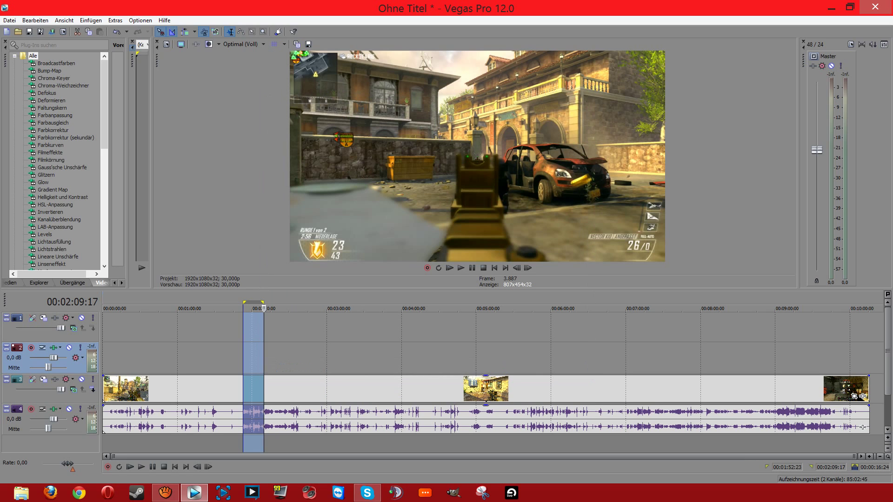